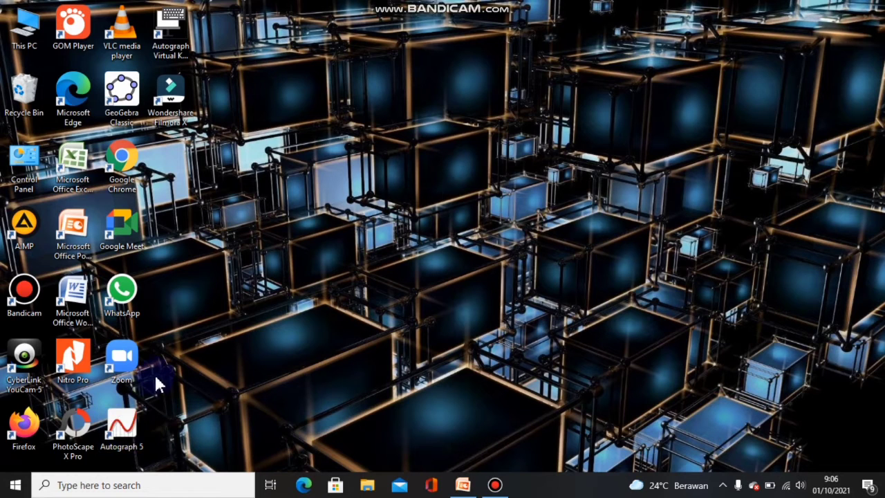
Launch Autograph 5 from the desktop and start it at the Advanced level.
double_click(124, 429)
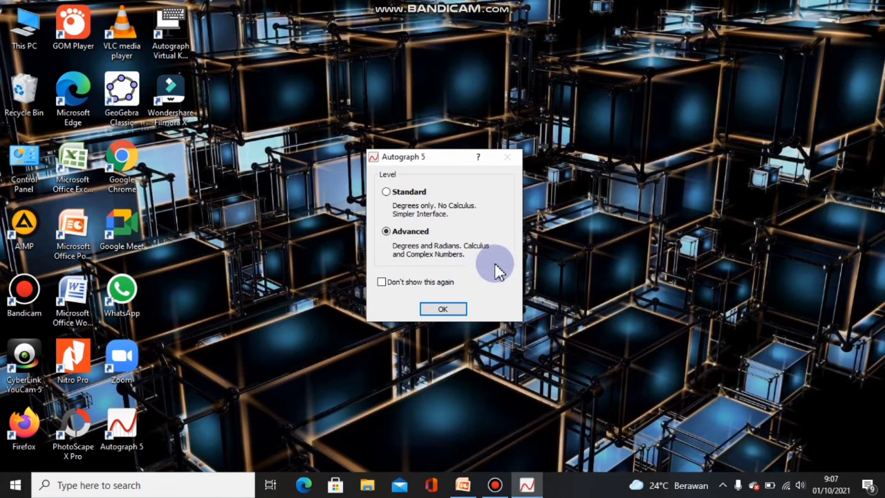
click(446, 309)
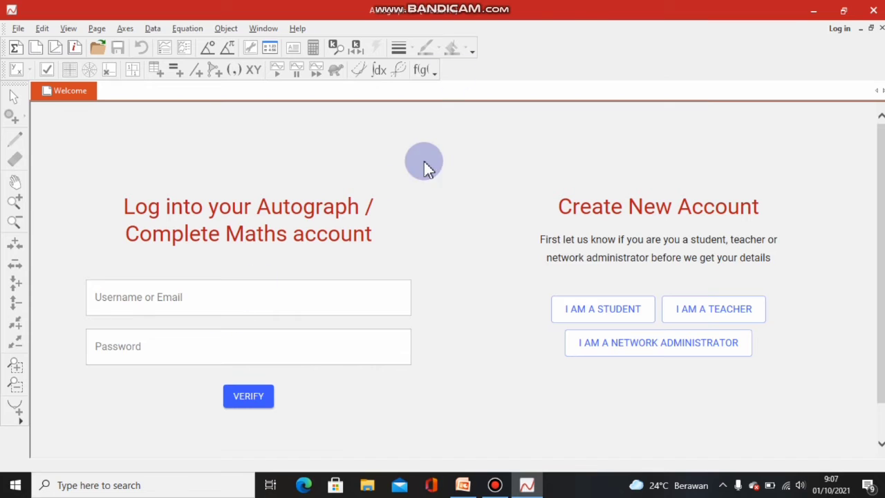
mouse_move(577, 7)
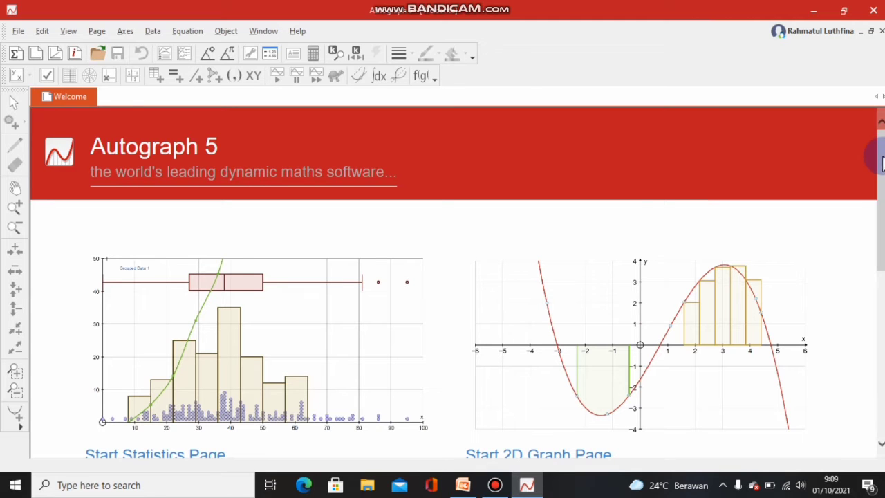
Look through the page types on the welcome page and start a new 2D graph page.
scroll(878, 194, down, 3)
scroll(456, 284, down, 2)
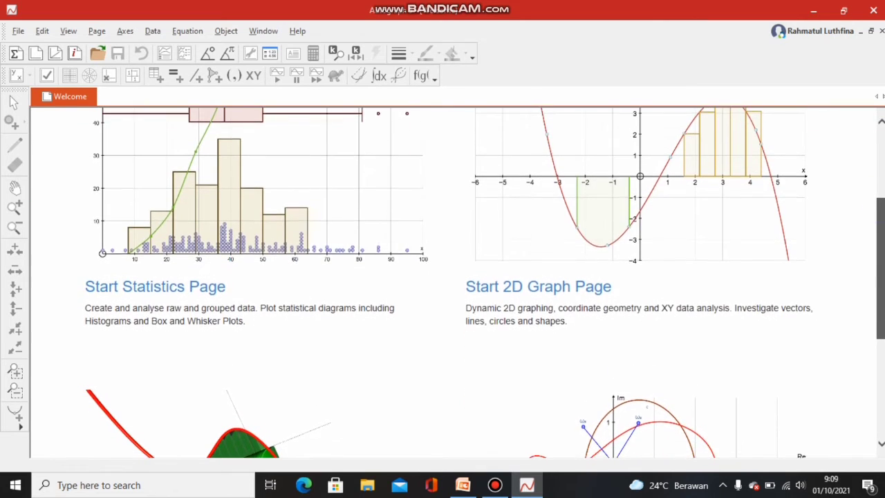
scroll(456, 284, up, 3)
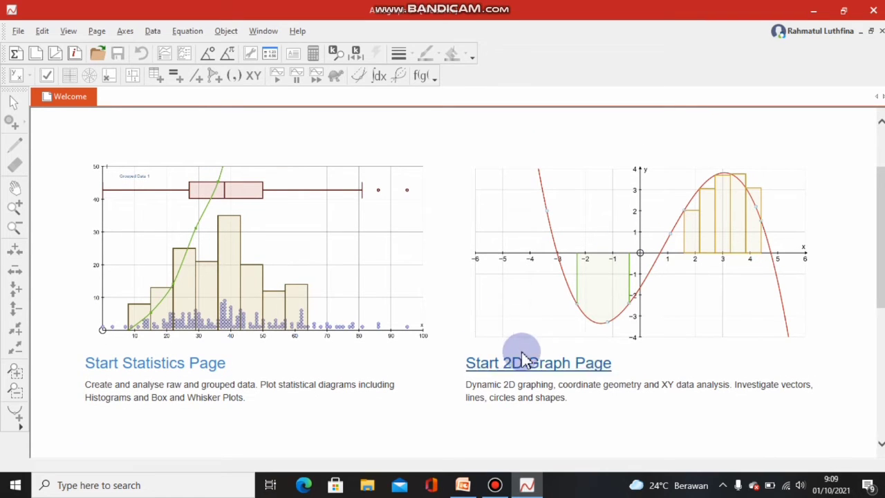
scroll(457, 283, down, 5)
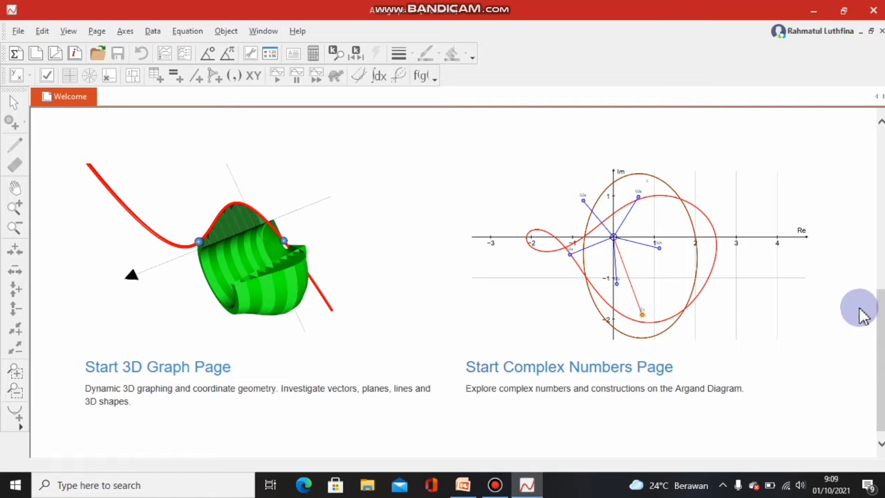
drag(881, 322, 880, 197)
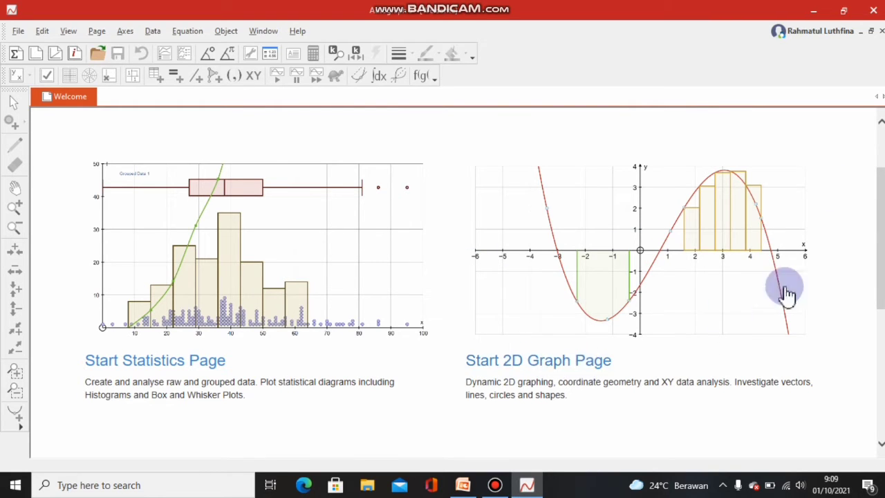
click(641, 253)
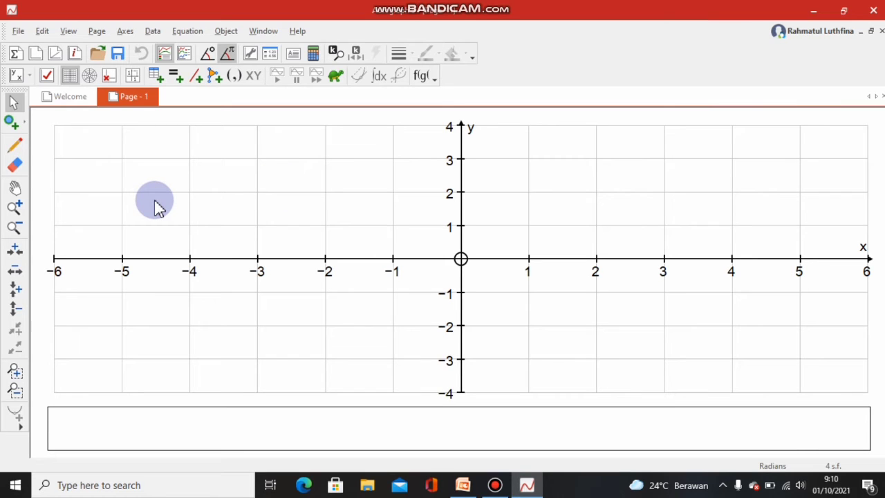
Zoom the graph out along the x-axis only, so that it spans from about -8 to 15.
click(15, 271)
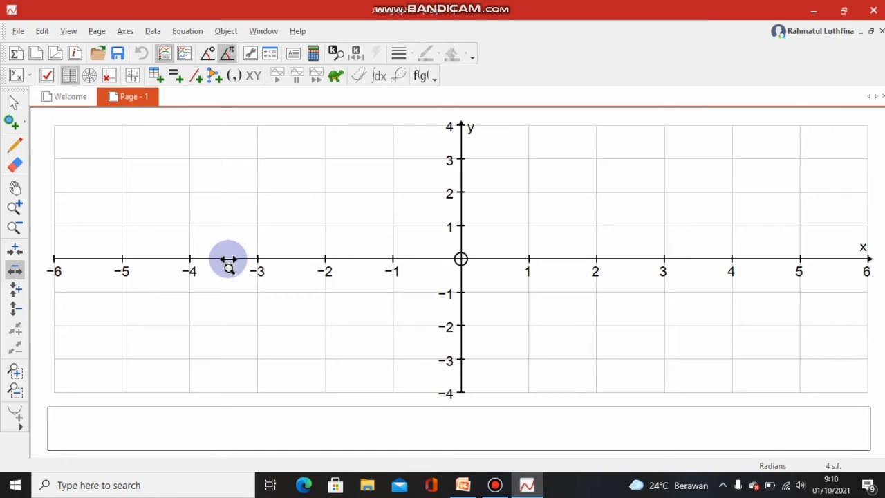
click(229, 259)
click(237, 259)
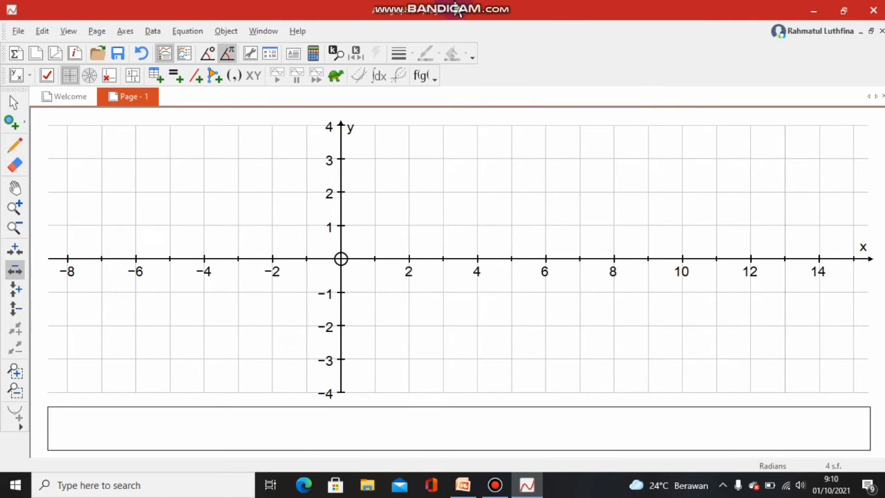
click(507, 15)
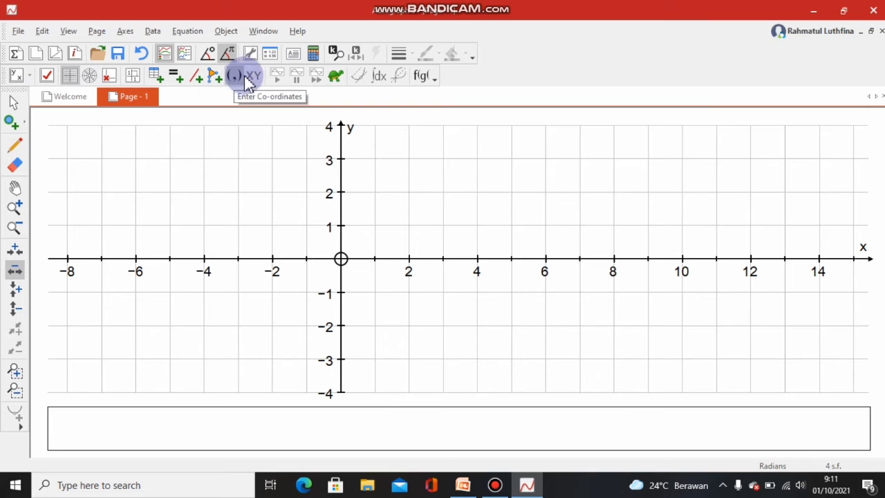
mouse_move(455, 10)
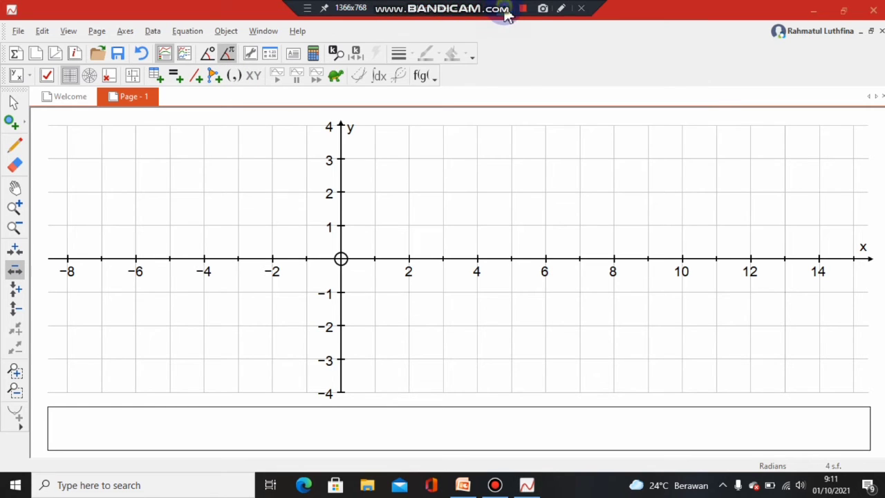
Plot a point at x = 3, y = 5 by entering its coordinates.
click(232, 77)
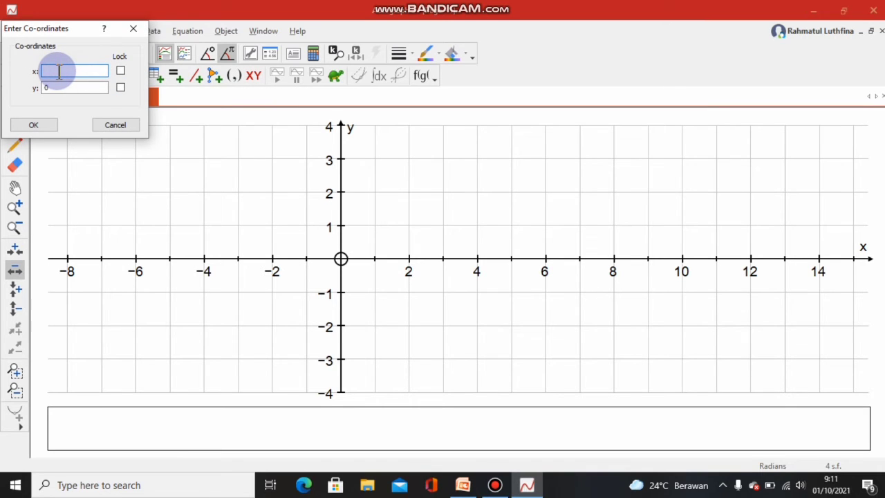
text(3)
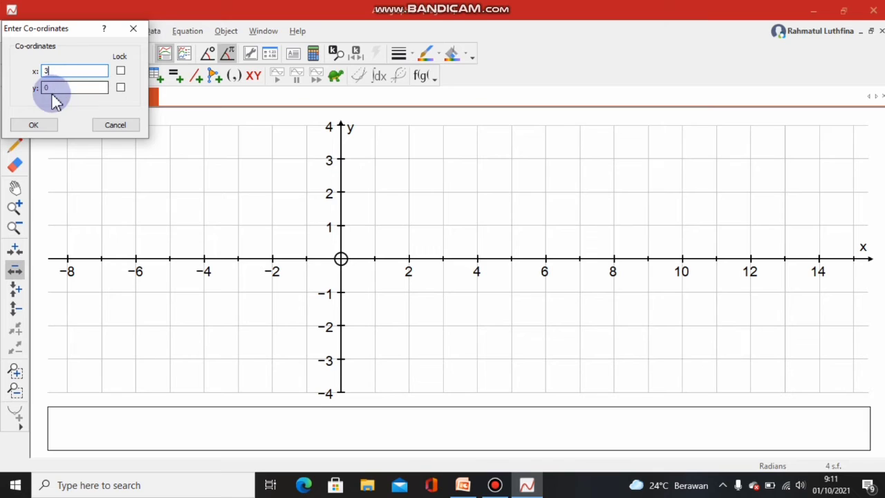
click(51, 88)
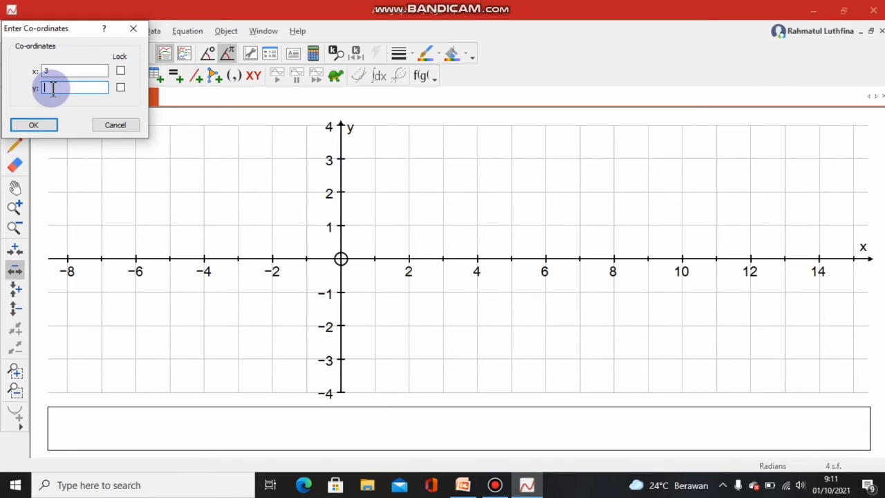
text(5)
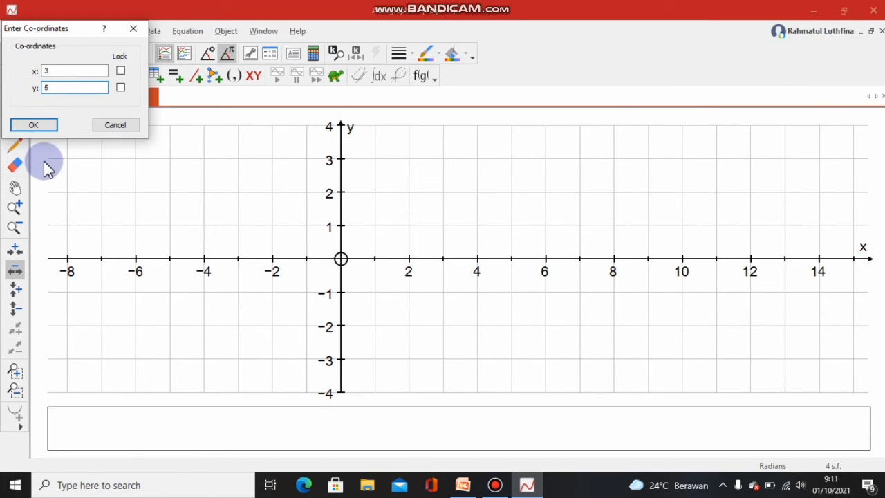
click(41, 127)
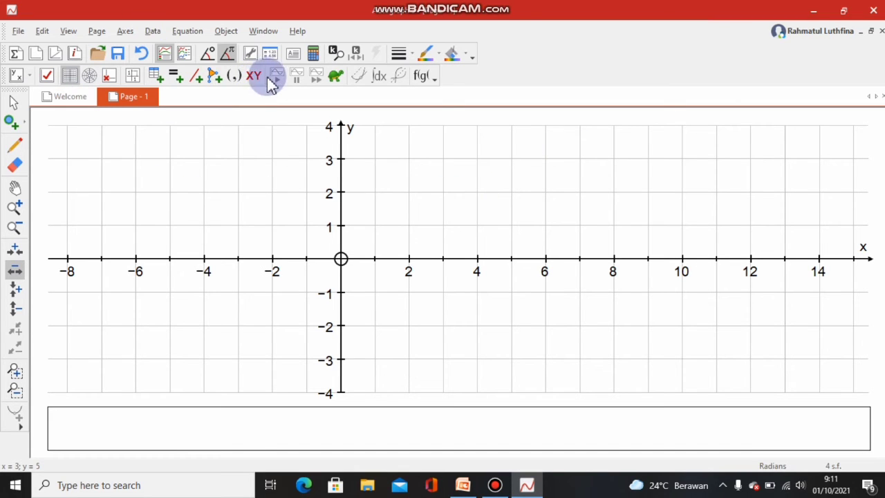
Plot a point at x = -2, y = 4 by entering its coordinates.
click(235, 76)
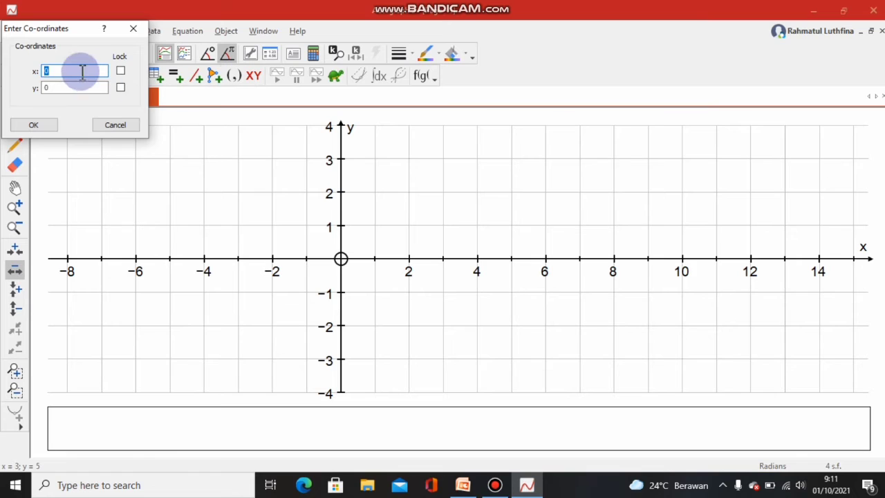
click(69, 69)
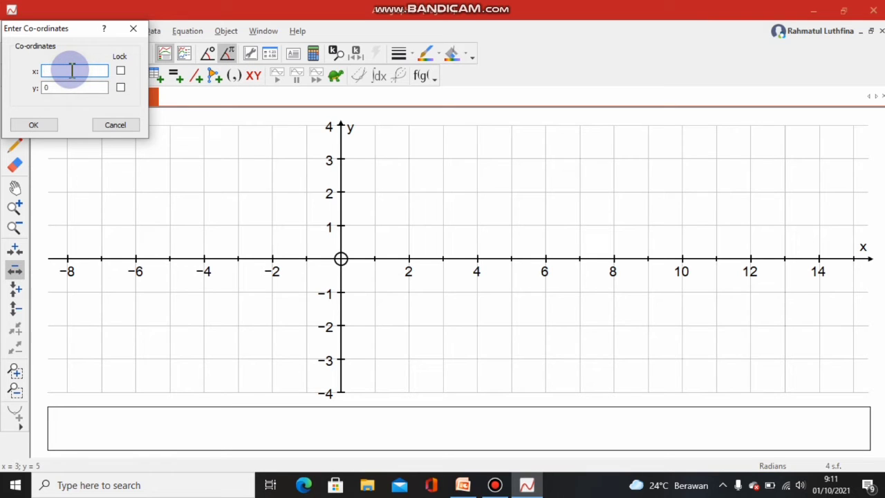
text(-)
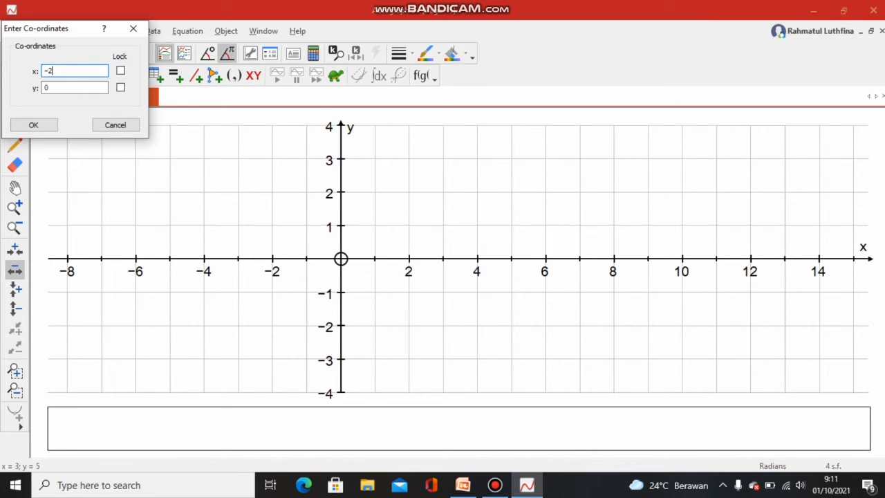
text(2)
key(Tab)
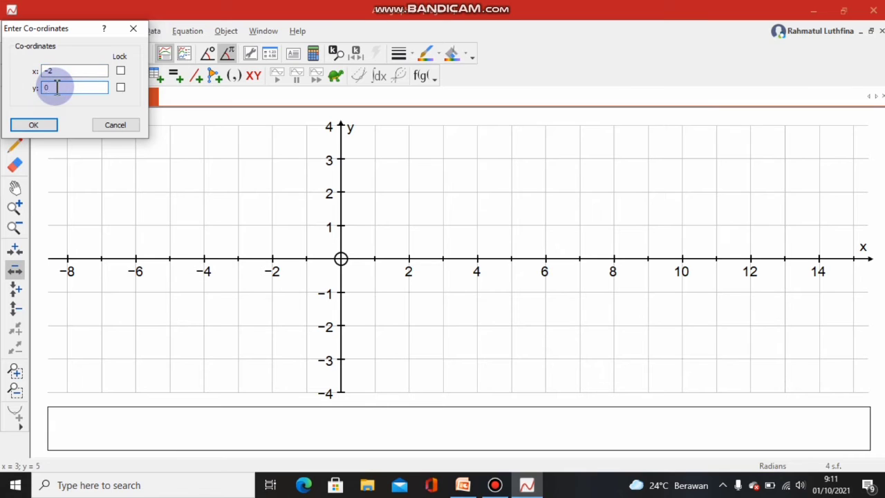
text(4)
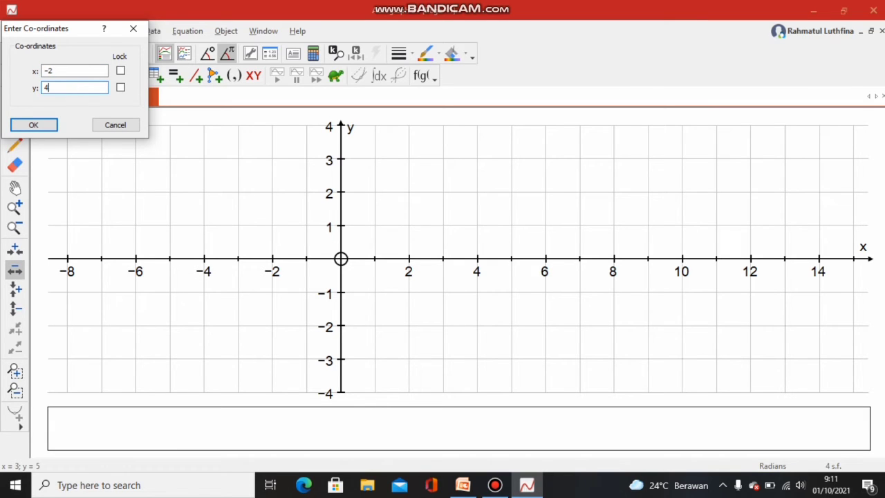
click(55, 124)
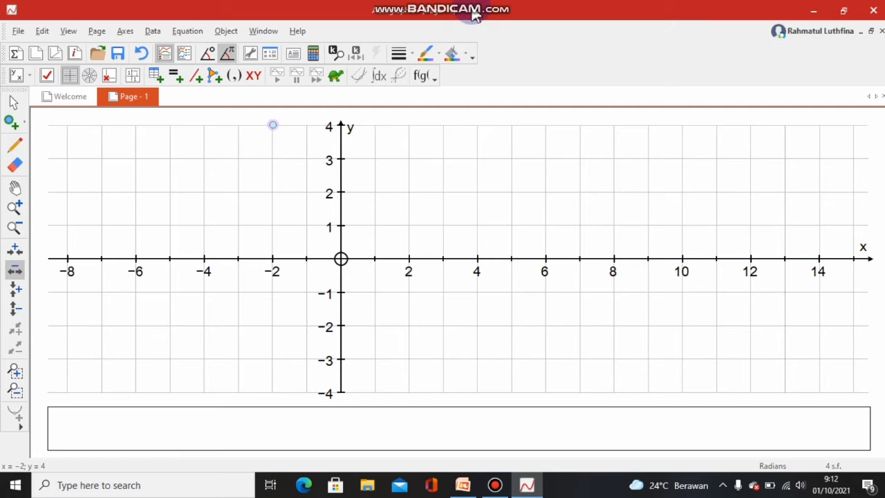
mouse_move(462, 8)
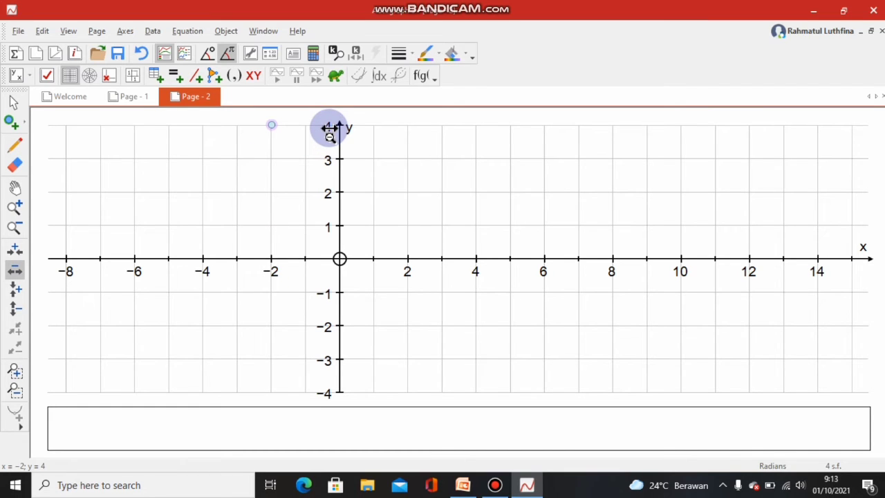
Plot a point at x = 10, y = 8 by entering its coordinates.
click(235, 76)
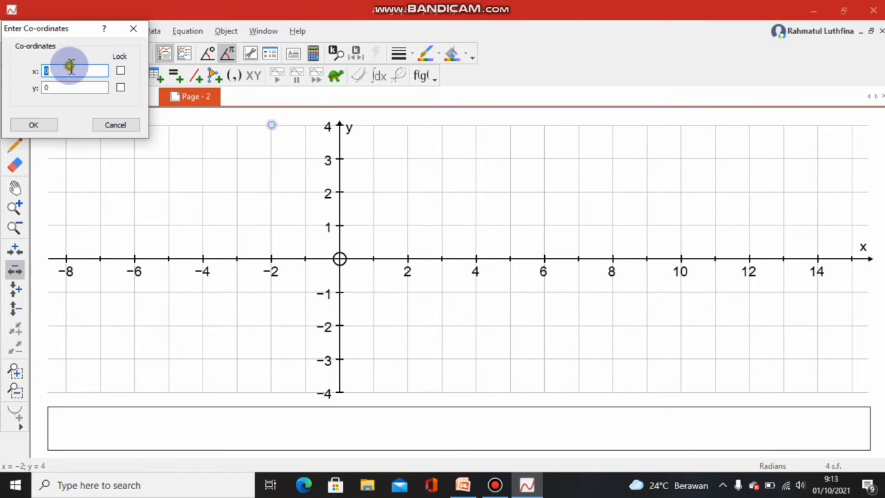
text(1)
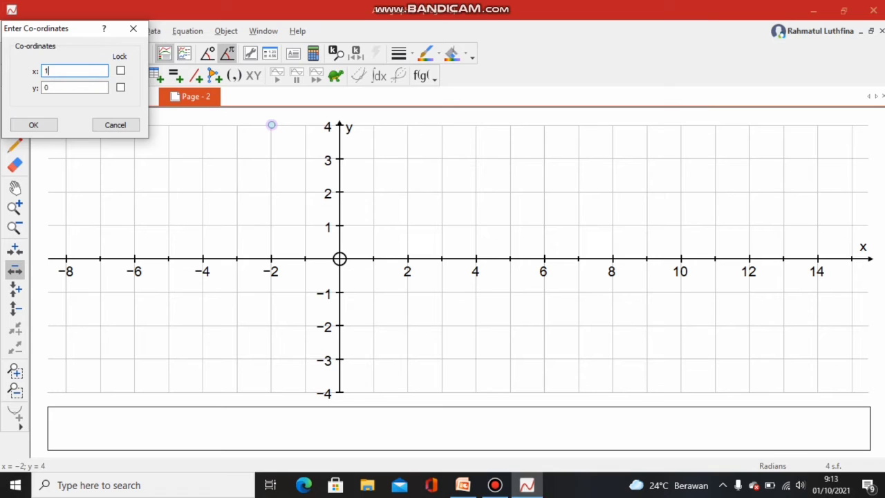
click(60, 86)
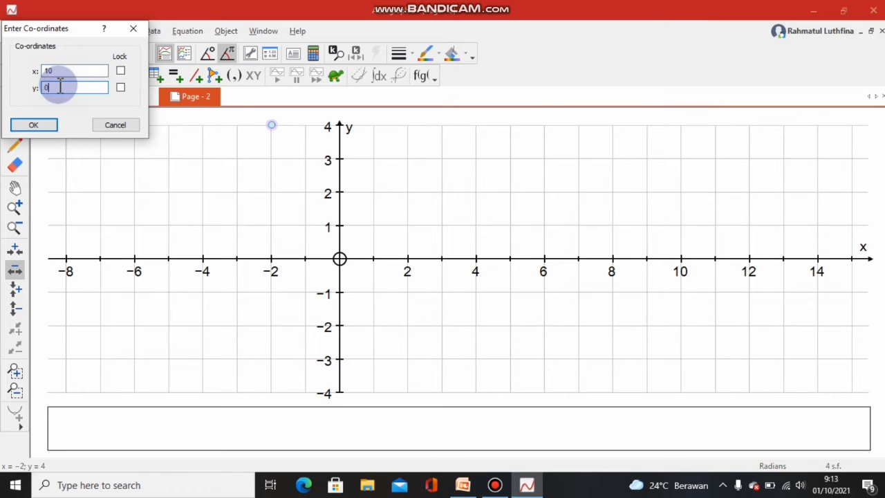
text(8)
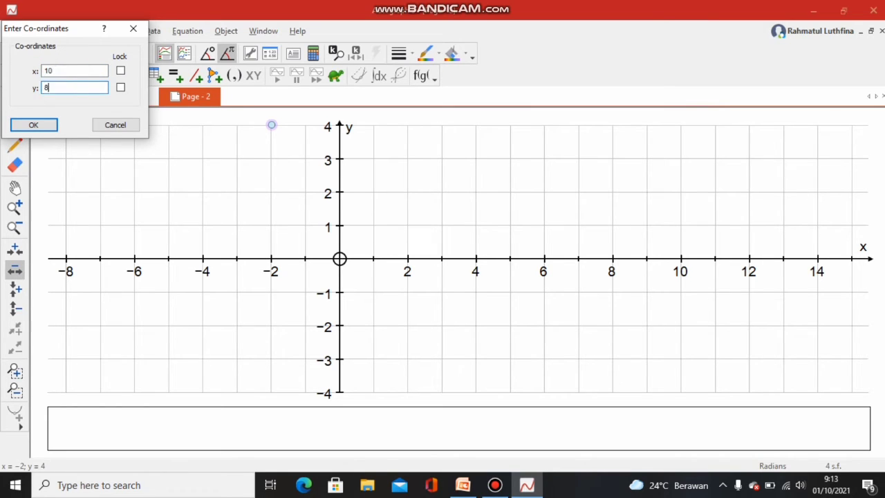
click(33, 124)
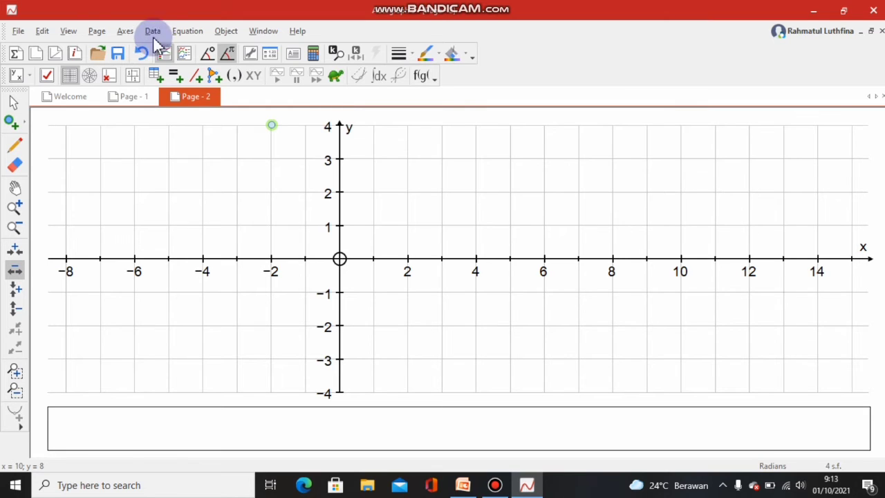
Set the maximum of the y-axis range to 10 in the axes settings.
click(125, 31)
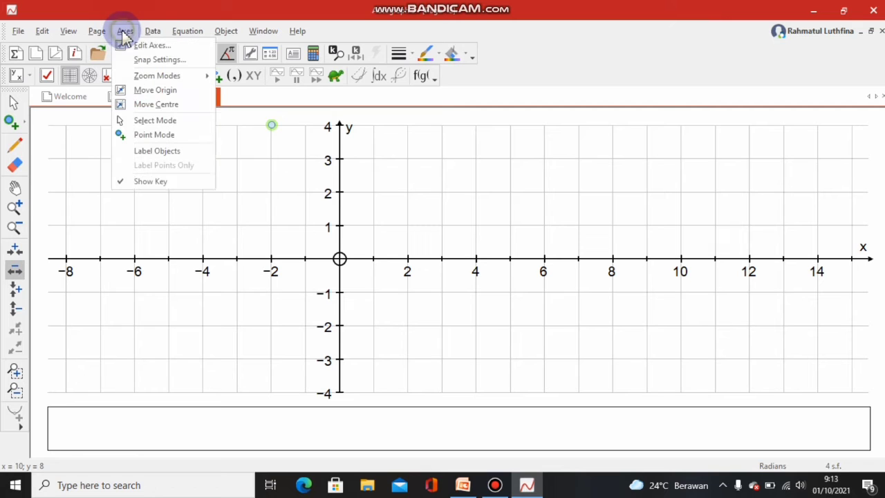
click(155, 47)
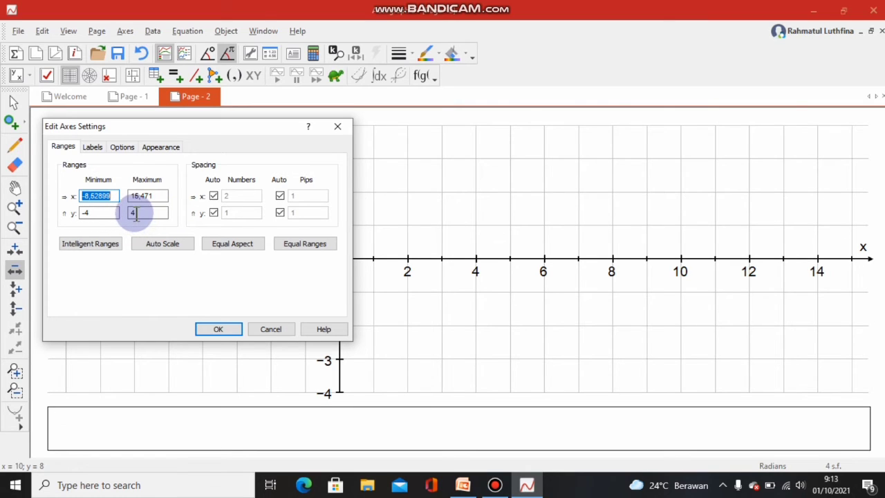
text(10)
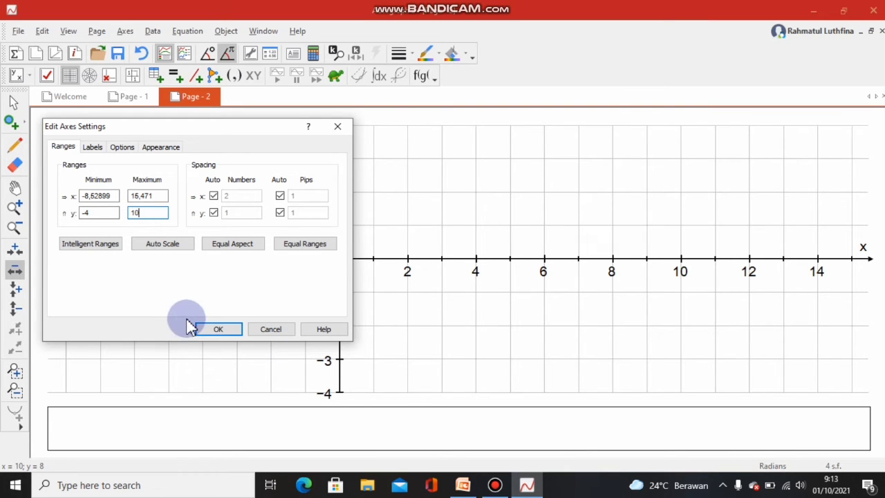
click(208, 332)
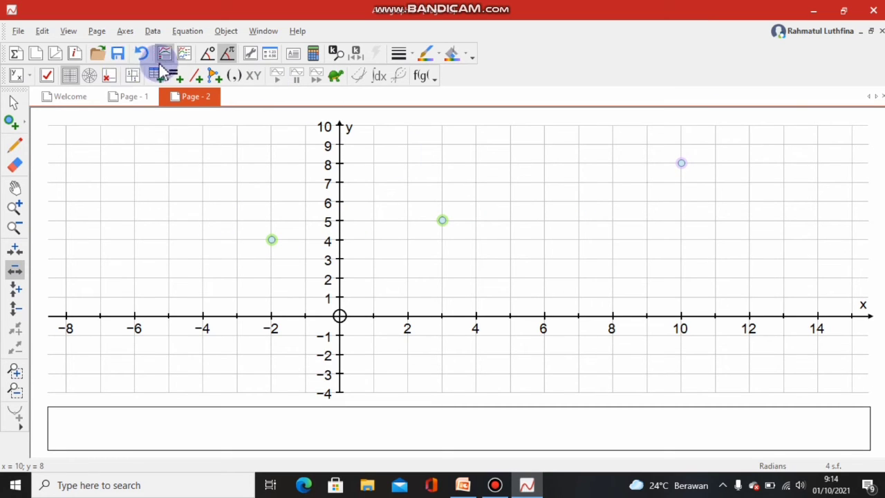
Start a user-defined filled shape and enter its first two points as (3, 5) and (-2, 4).
click(219, 81)
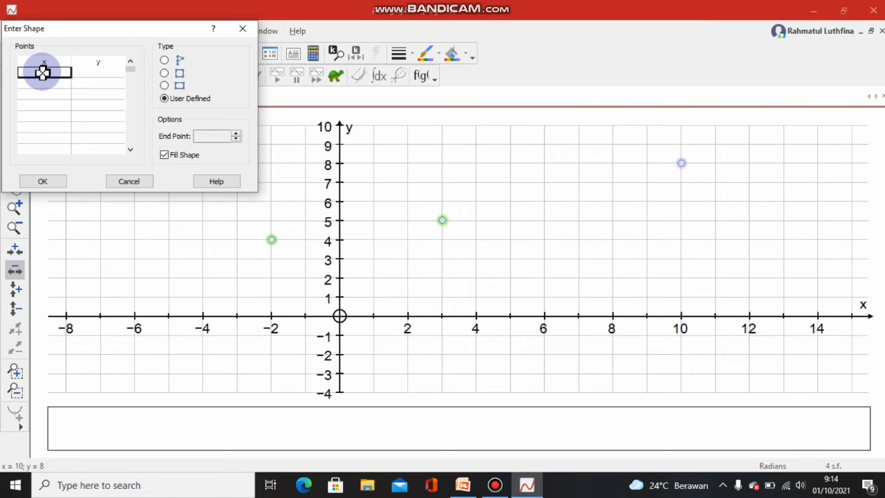
text(3)
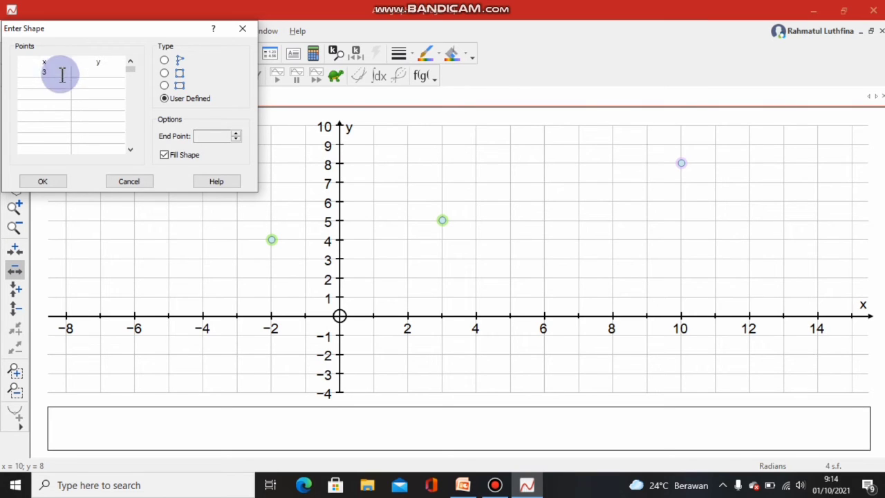
click(93, 73)
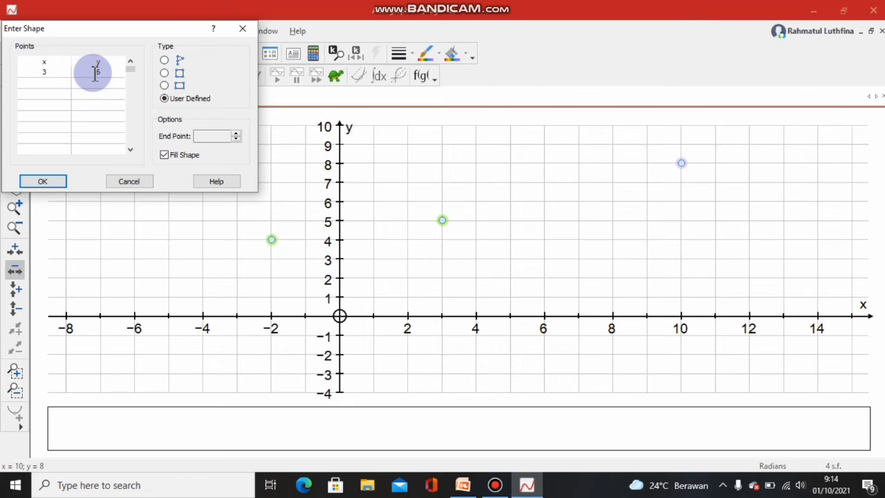
click(45, 84)
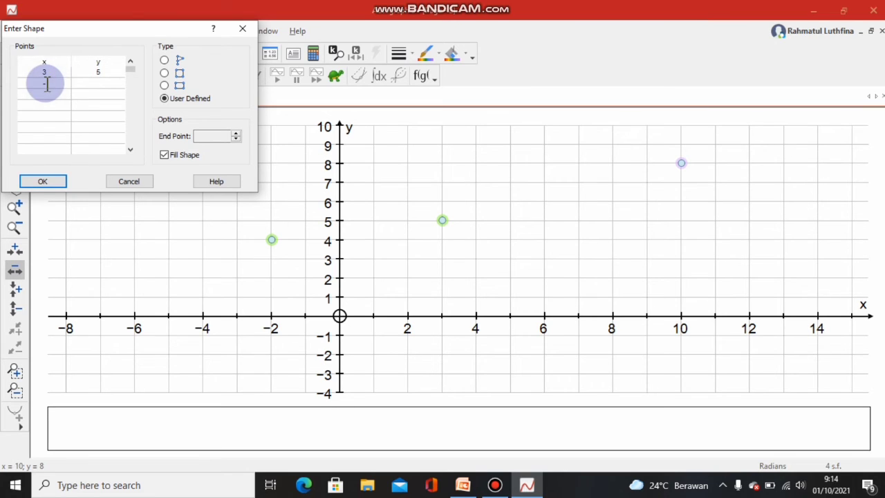
text(-2)
click(92, 81)
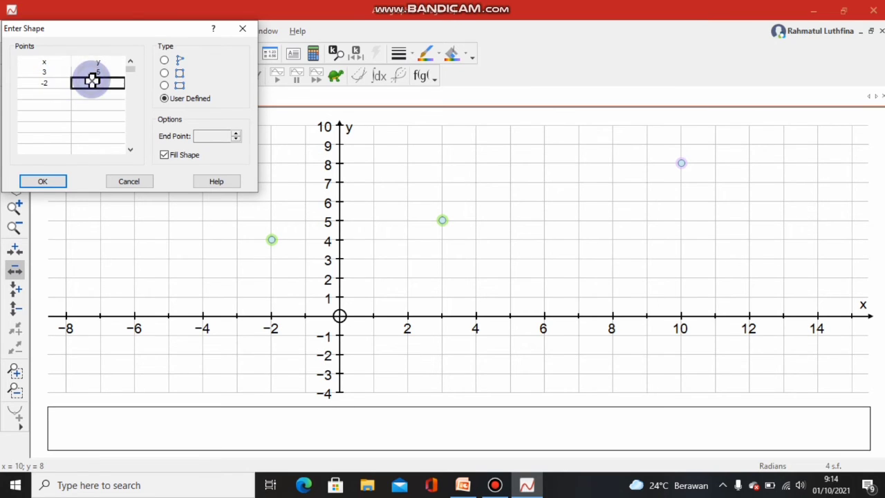
text(4)
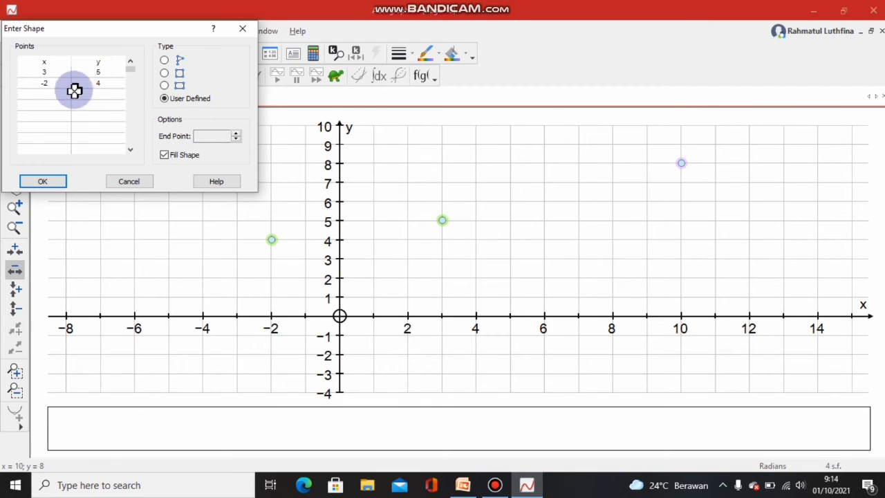
Enter (10, 8) as the shape's third point and create the filled shape.
click(59, 95)
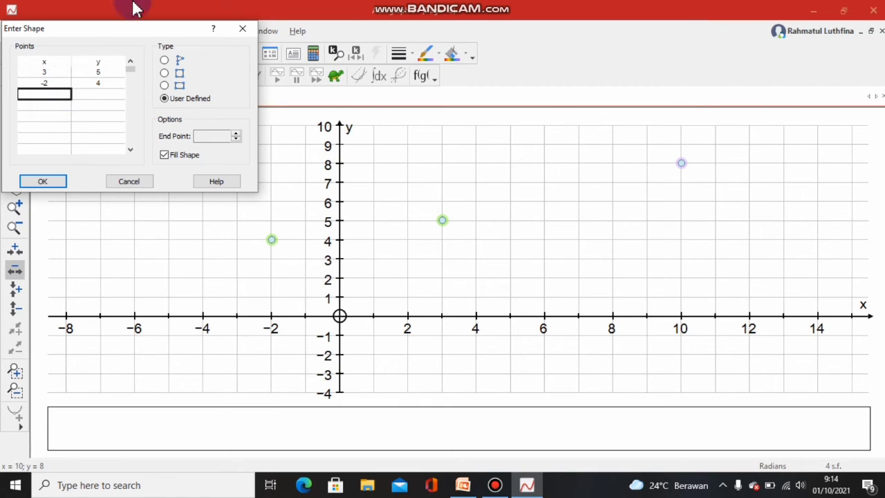
click(468, 8)
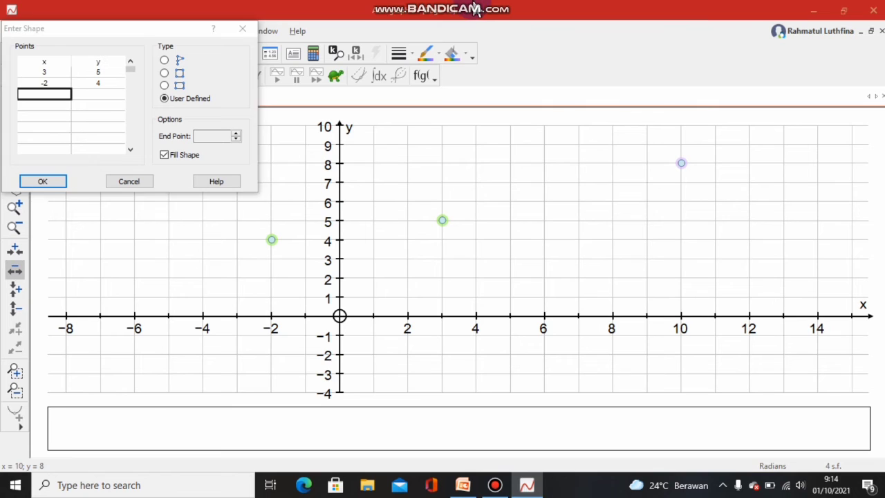
click(233, 28)
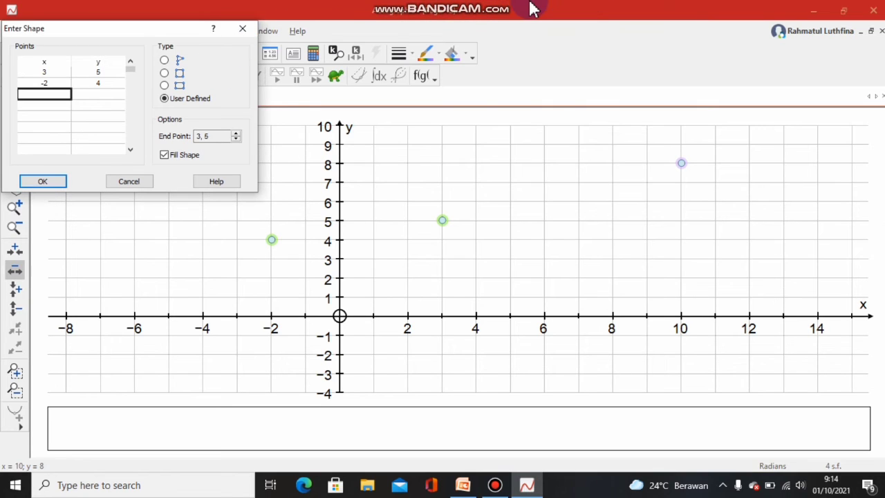
mouse_move(507, 8)
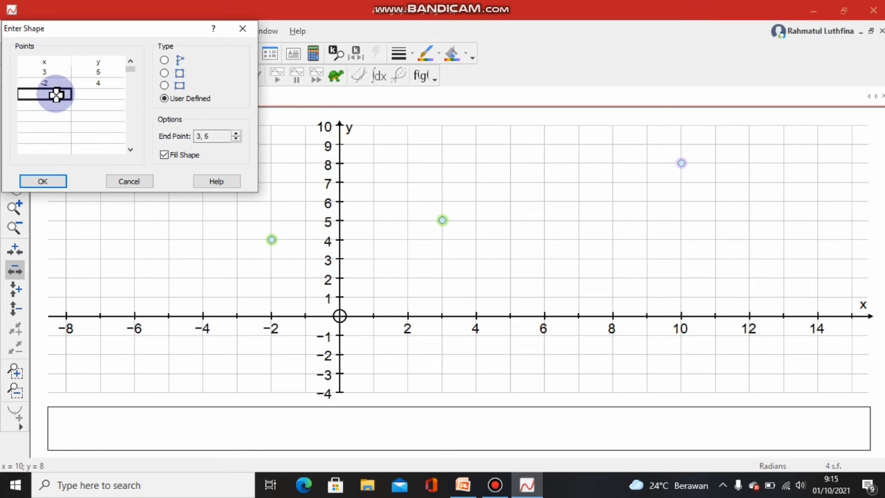
text(0)
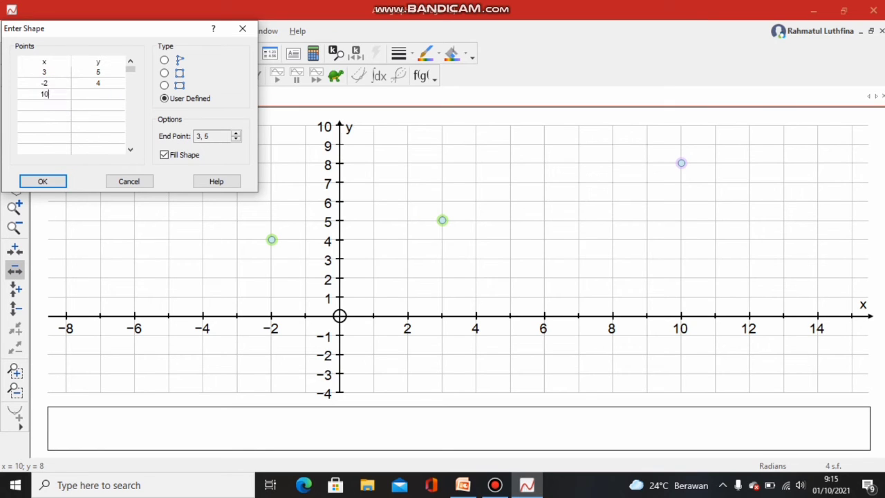
click(87, 96)
click(101, 96)
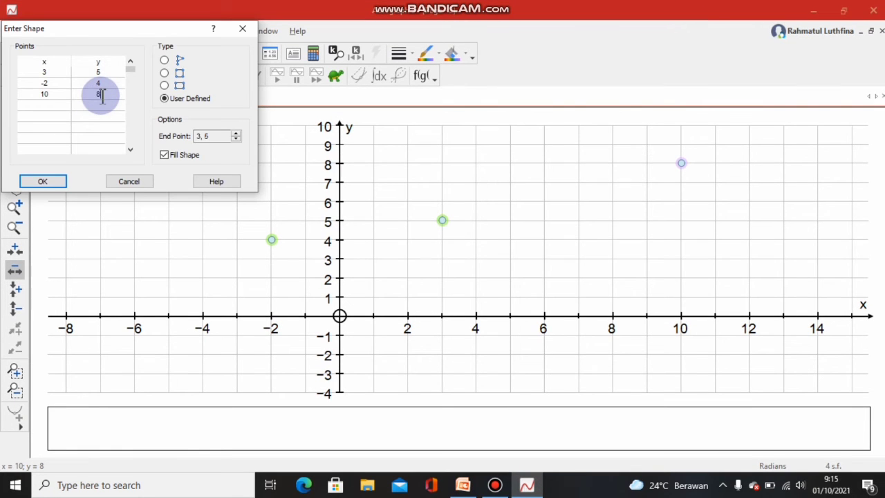
click(42, 184)
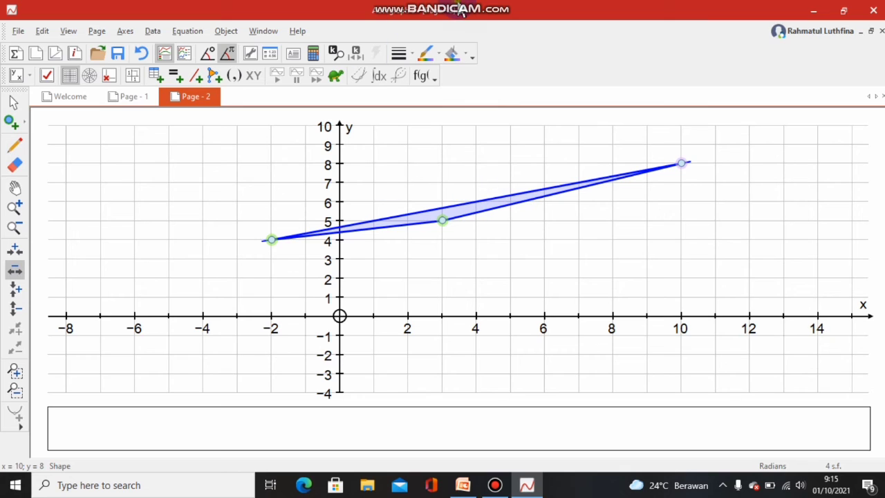
Start a new 2D graph page from the Welcome page.
mouse_move(456, 6)
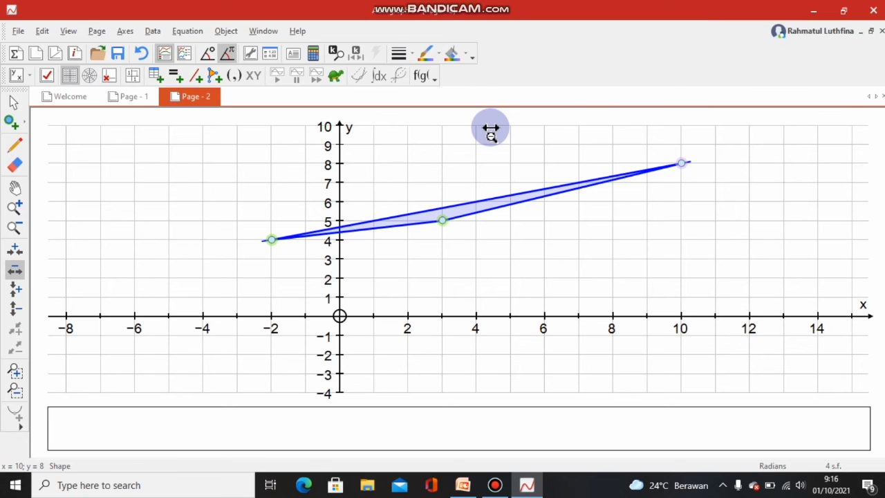
click(56, 100)
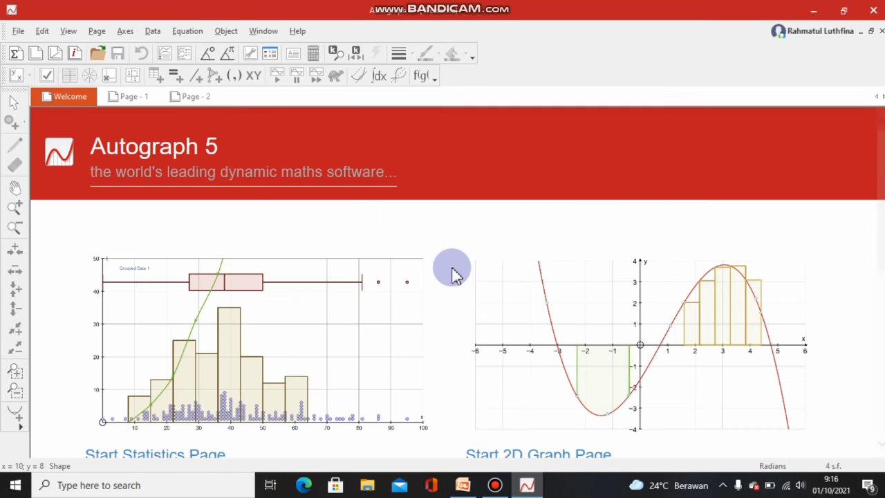
click(643, 346)
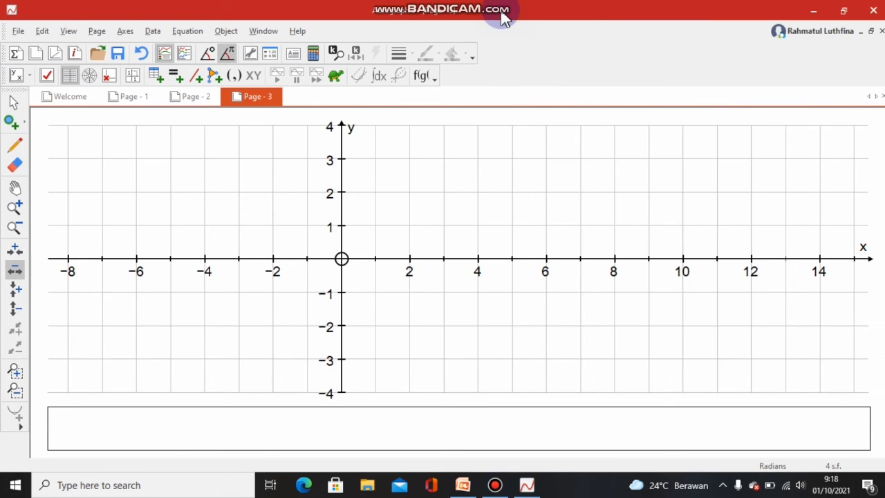
click(488, 176)
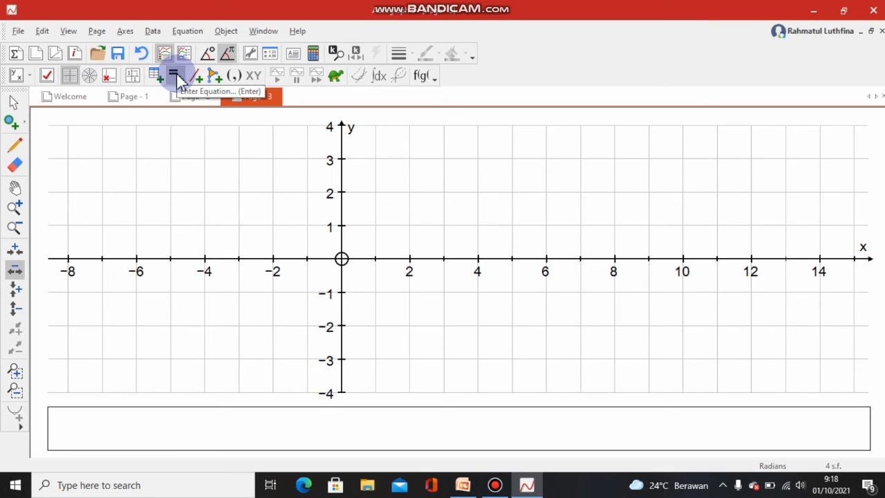
Plot the line y=x on the new graph page by entering its equation.
right_click(185, 159)
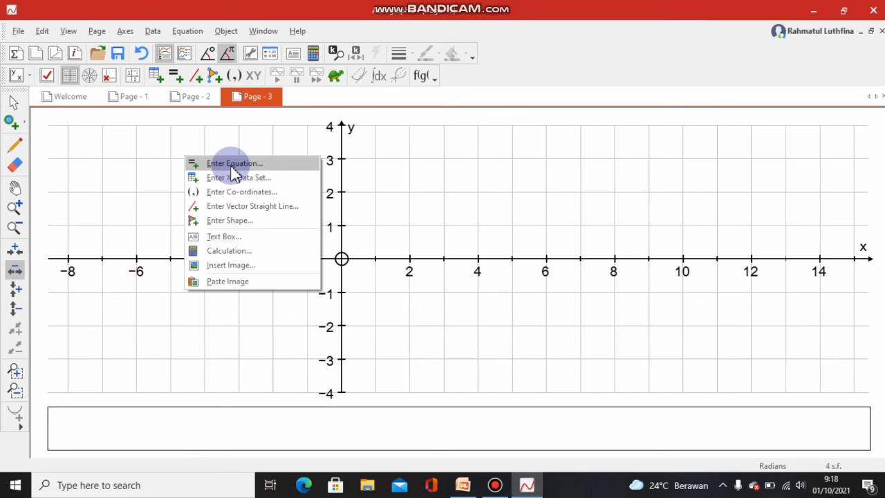
click(231, 166)
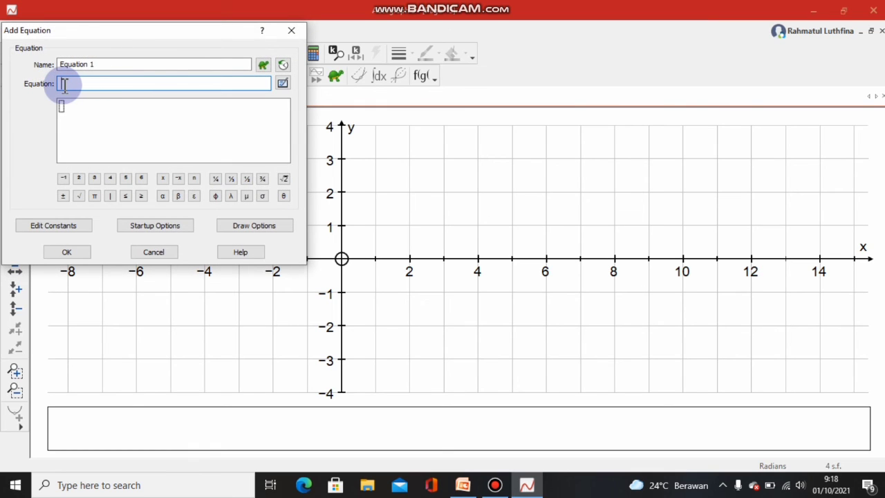
text(y=)
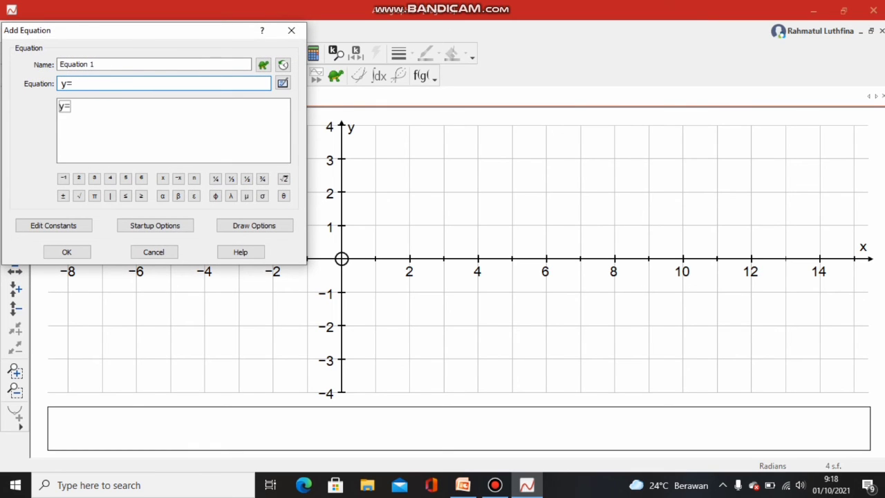
text(x)
click(67, 252)
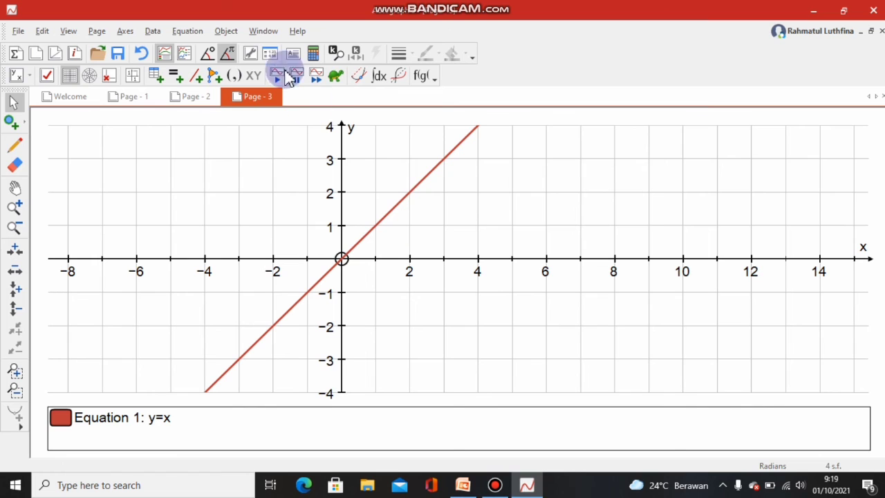
Plot the parabola y=−x²+2x+3 on the same graph by entering its equation.
click(174, 76)
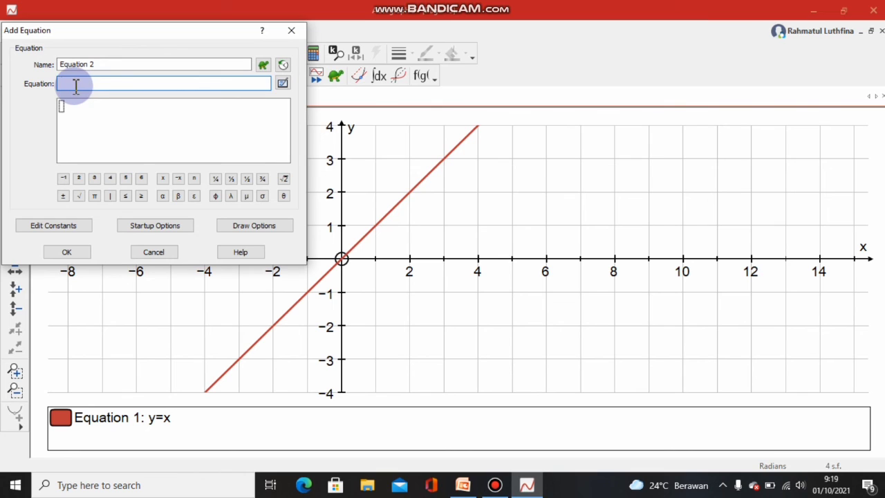
text(y=)
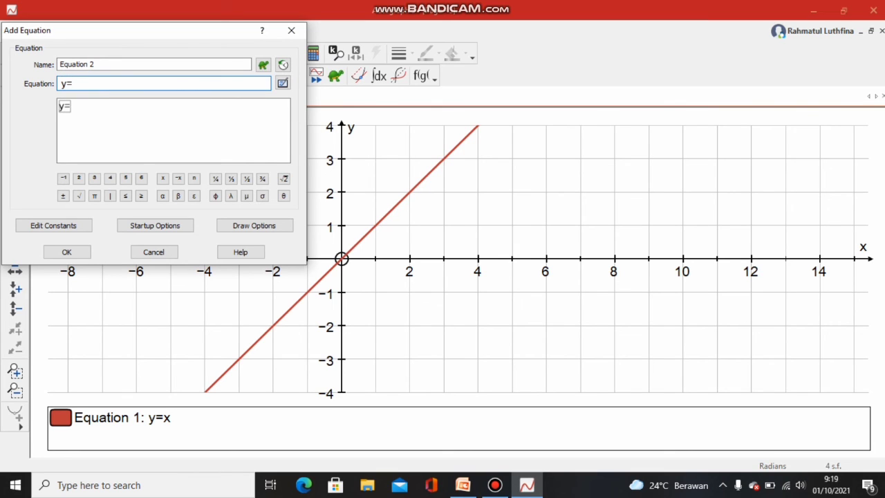
text(-x)
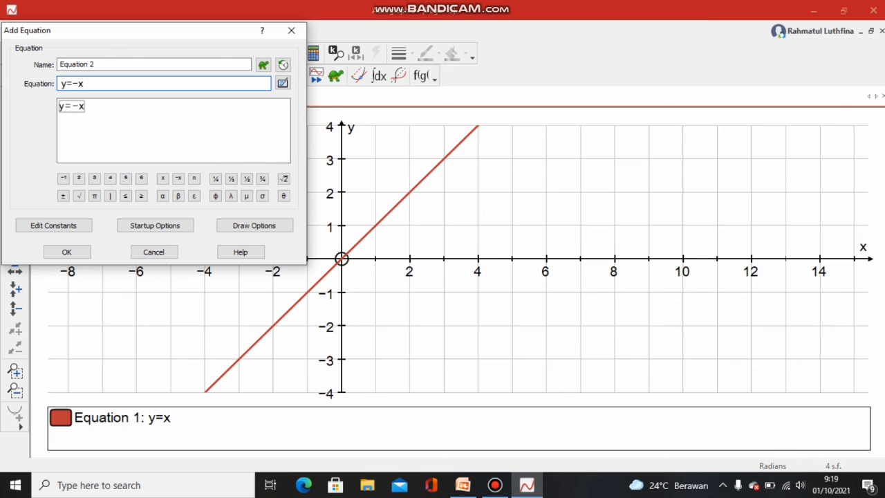
click(79, 179)
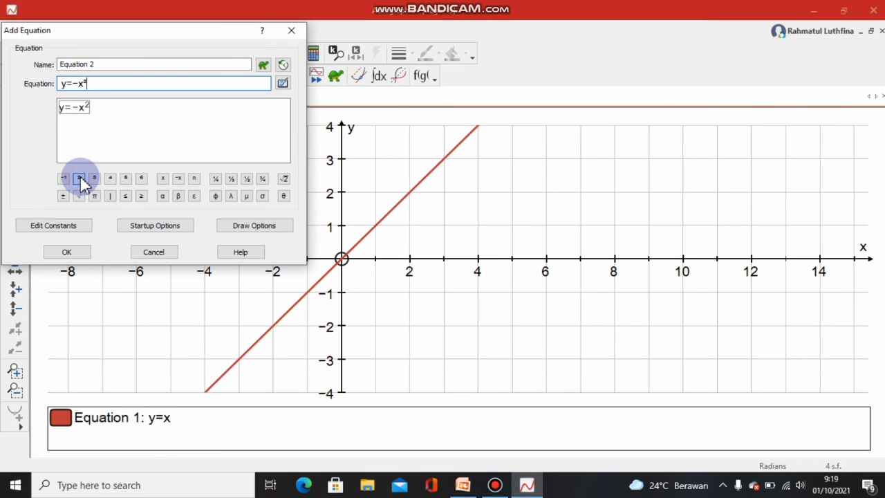
text(+2)
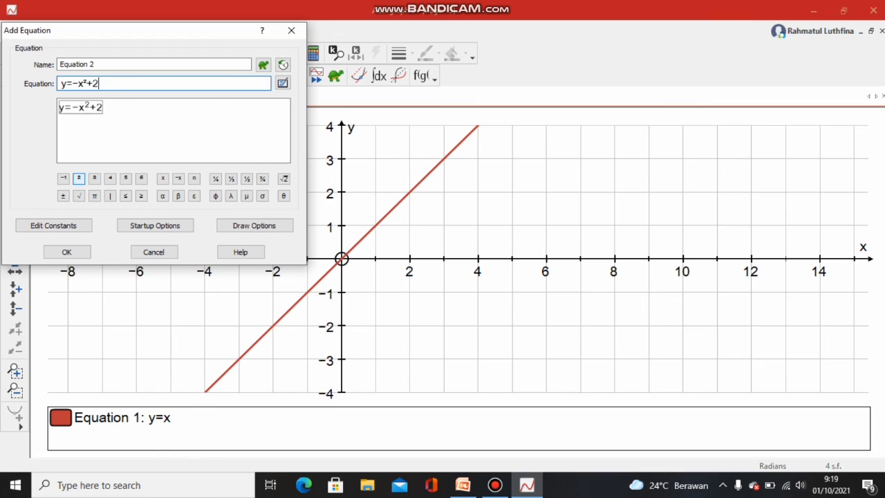
text(x+3)
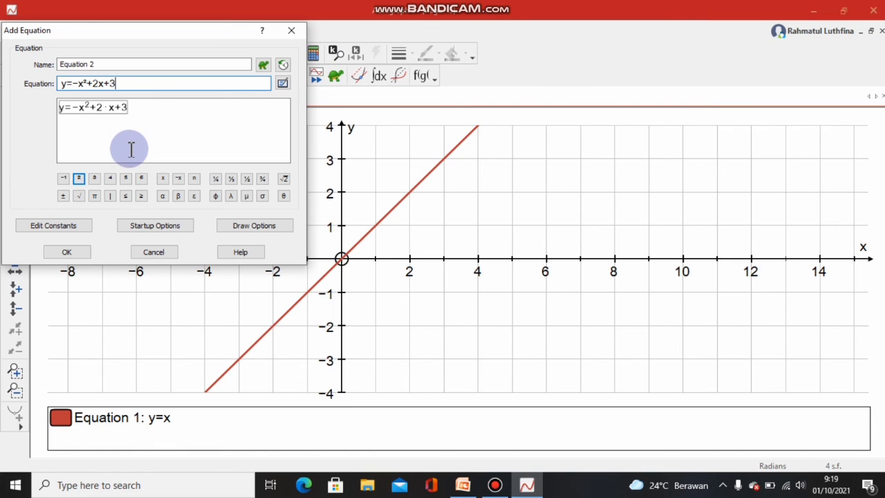
click(65, 254)
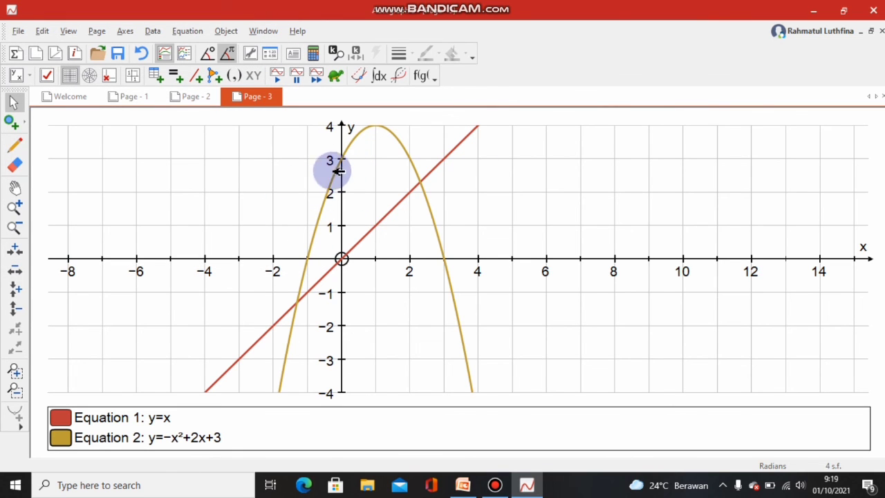
Replay the drawing of the line y=x in slow plot mode with its default settings, and turn slow plot off.
mouse_move(492, 9)
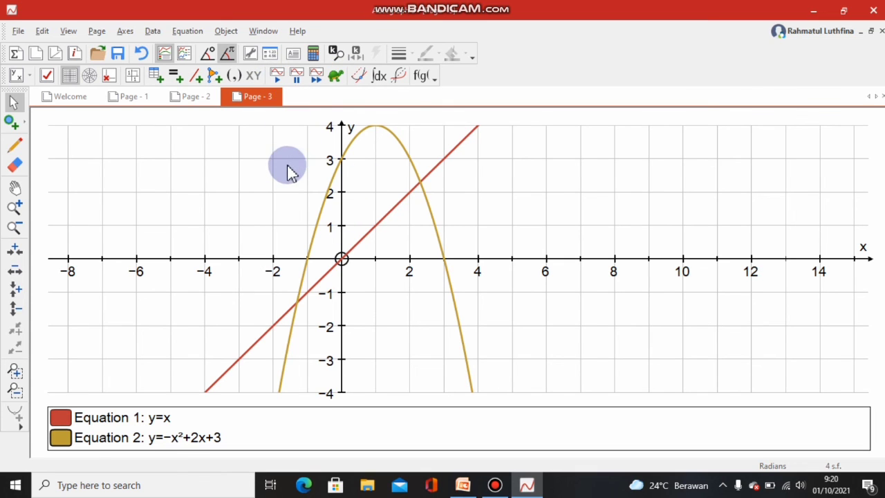
click(444, 160)
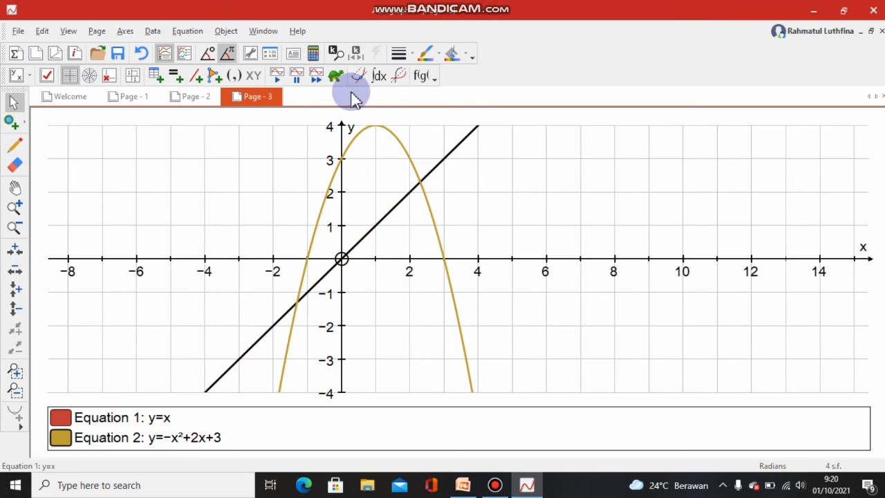
click(336, 76)
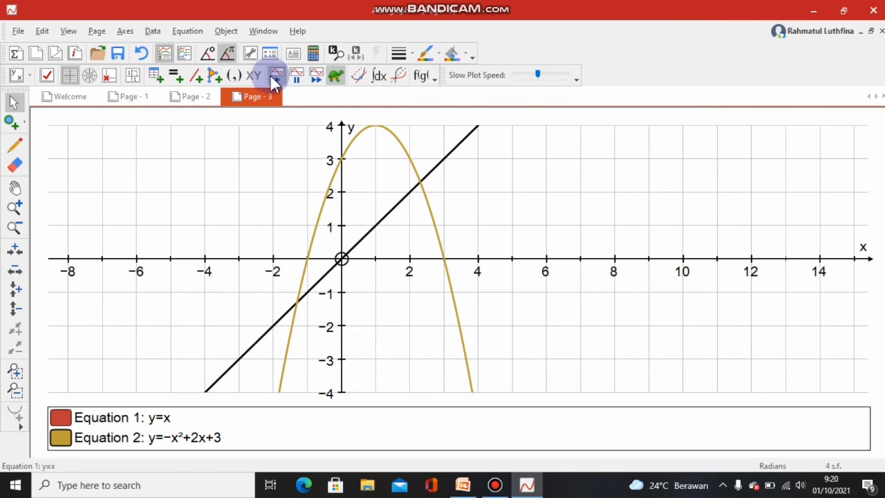
click(278, 76)
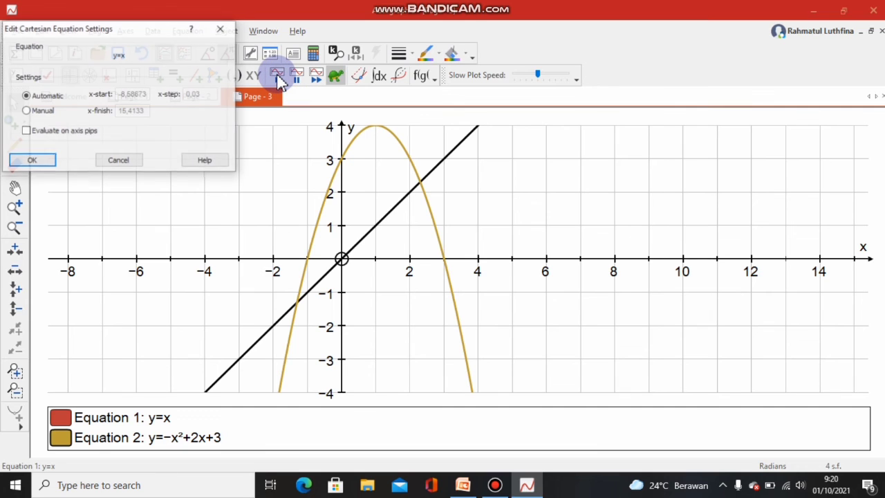
click(32, 160)
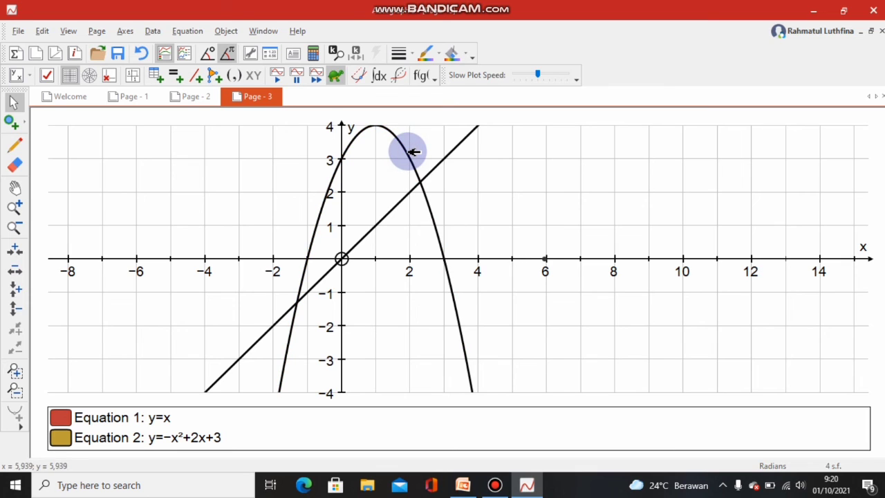
click(338, 78)
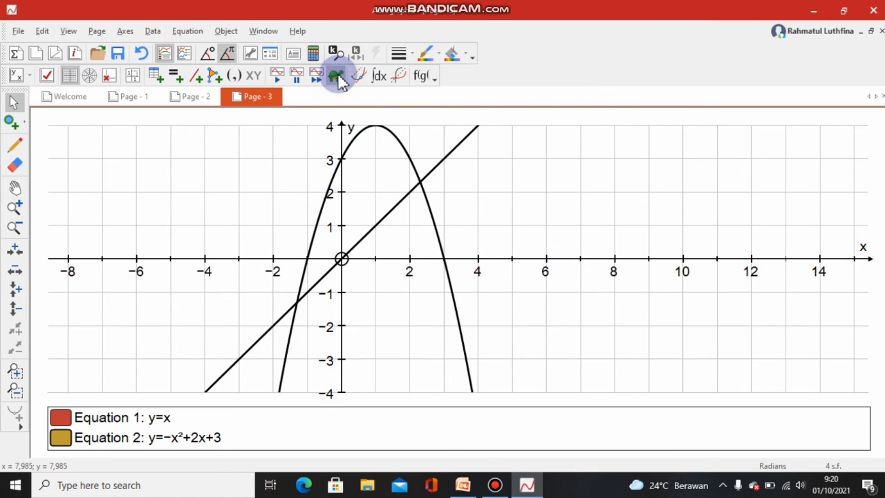
Replay the drawing of the parabola y=−x²+2x+3 in slow plot mode, and turn slow plot off.
click(339, 78)
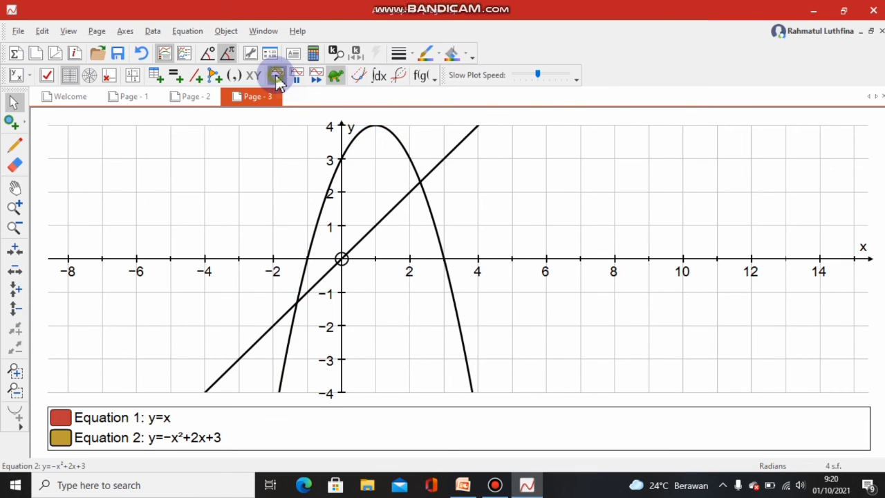
click(278, 78)
click(32, 160)
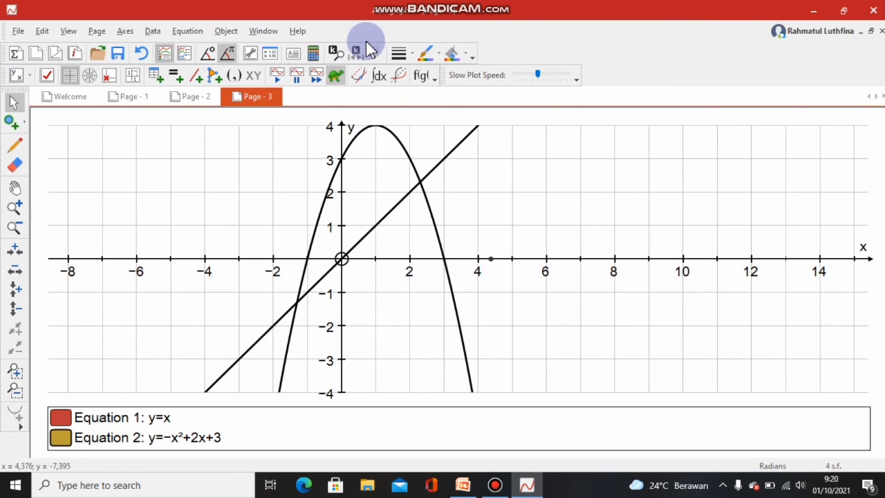
click(337, 77)
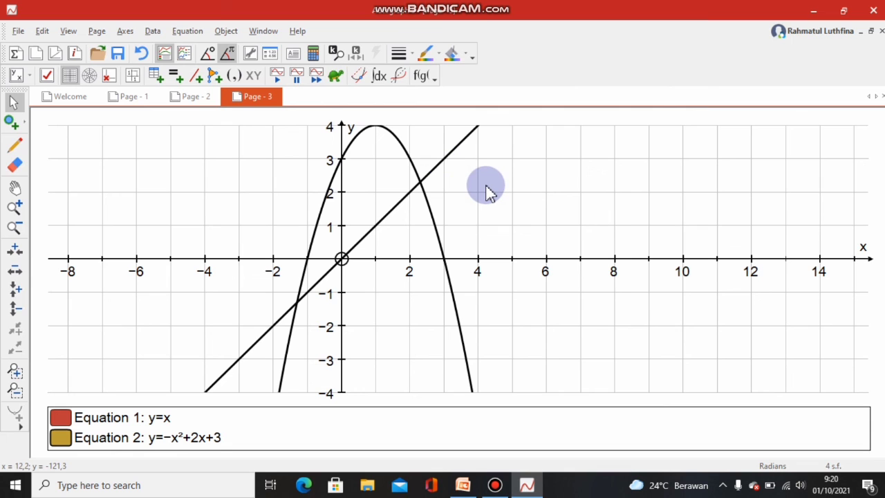